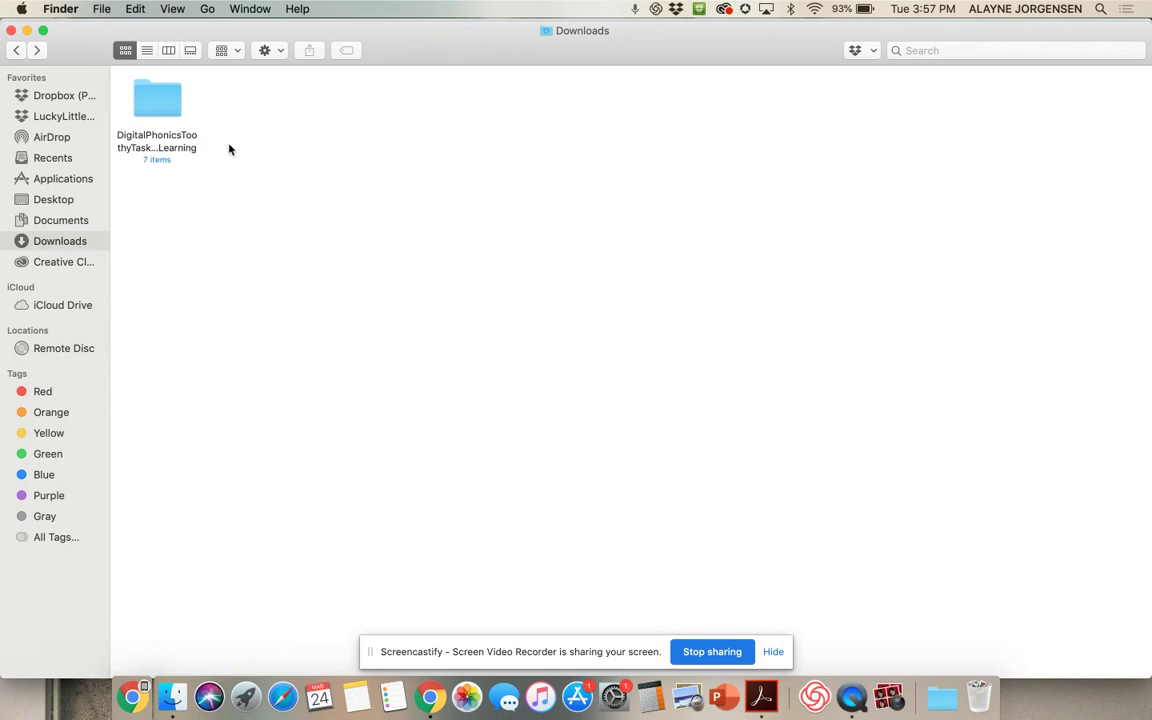
- Open the Phonics Digital Toothy links PDF from DigitalPhonicsToothy > Google Classroom Files
double_click(163, 107)
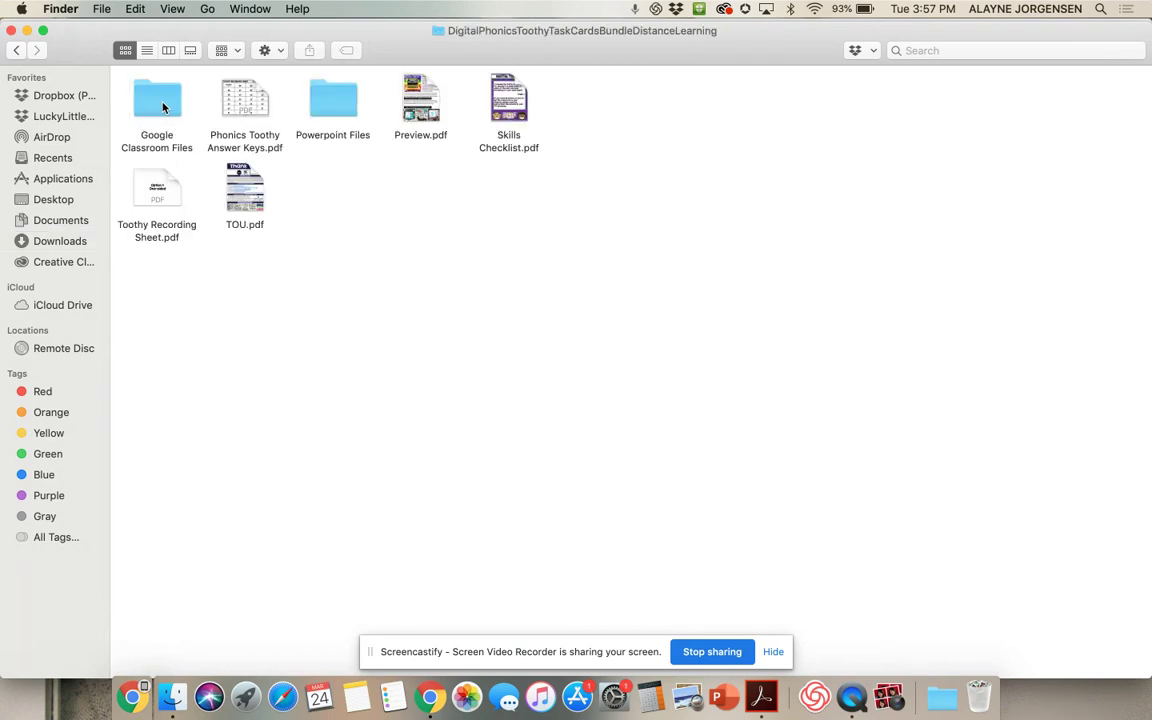
double_click(163, 107)
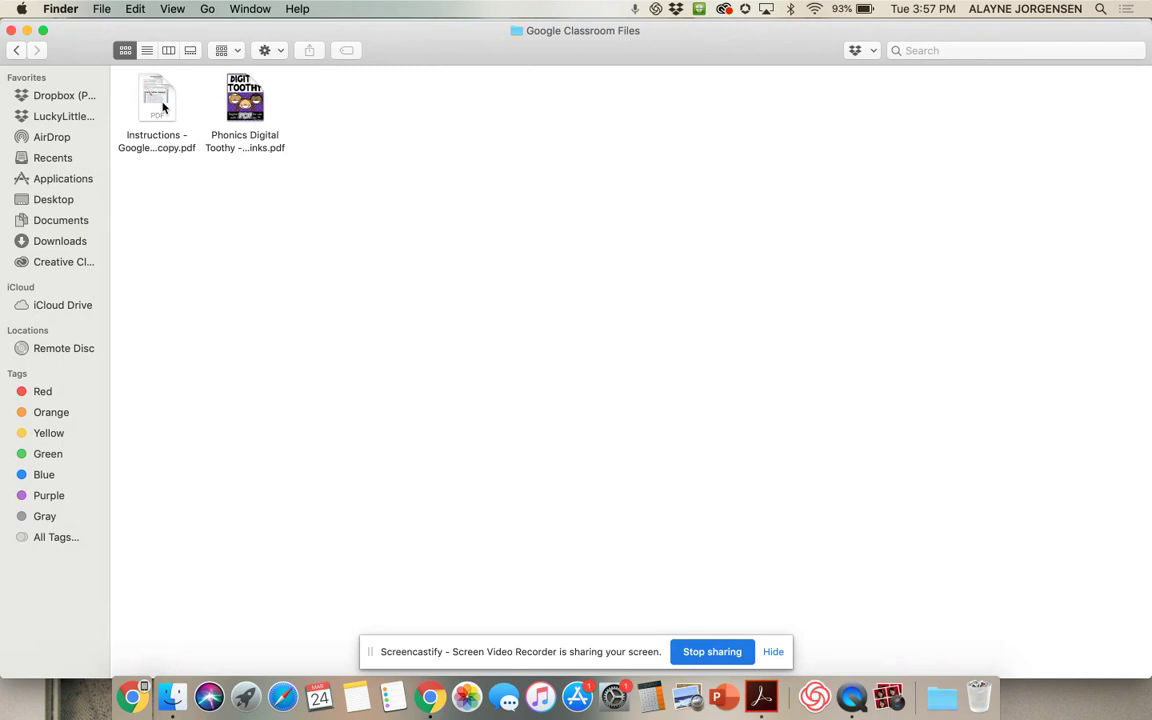
double_click(247, 118)
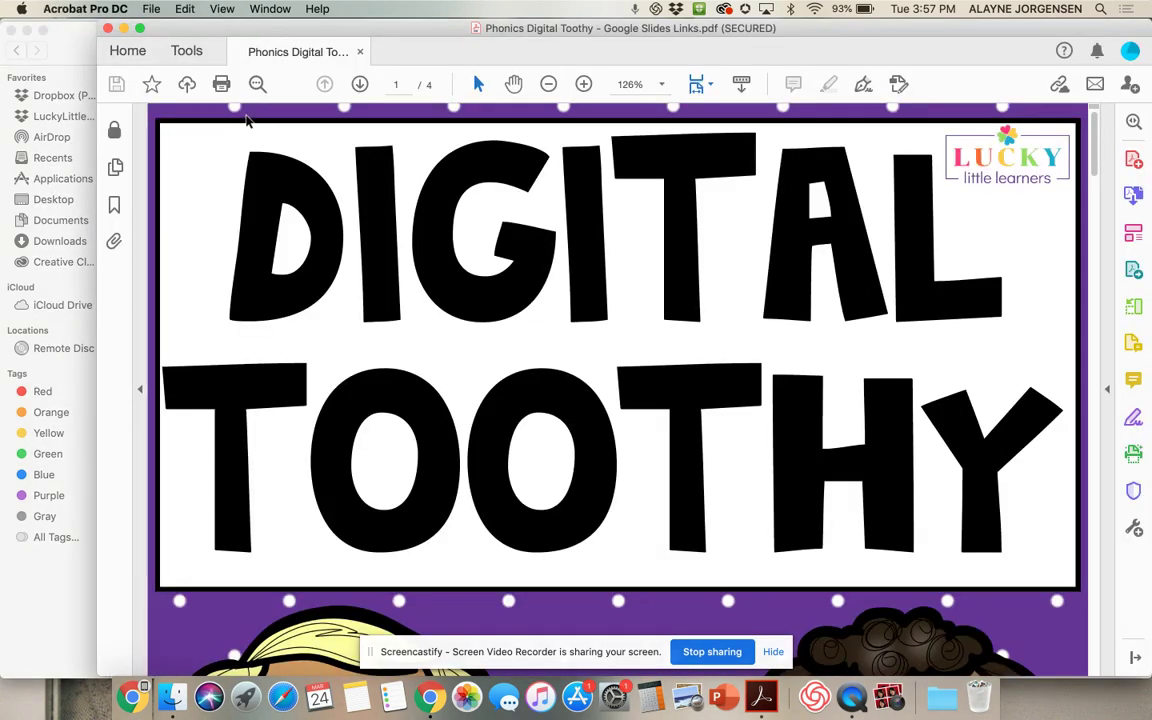
- Zoom out the PDF, go to checklist page 4, and follow the Syllables link to copy its slides
left_click(548, 84)
left_click(548, 84)
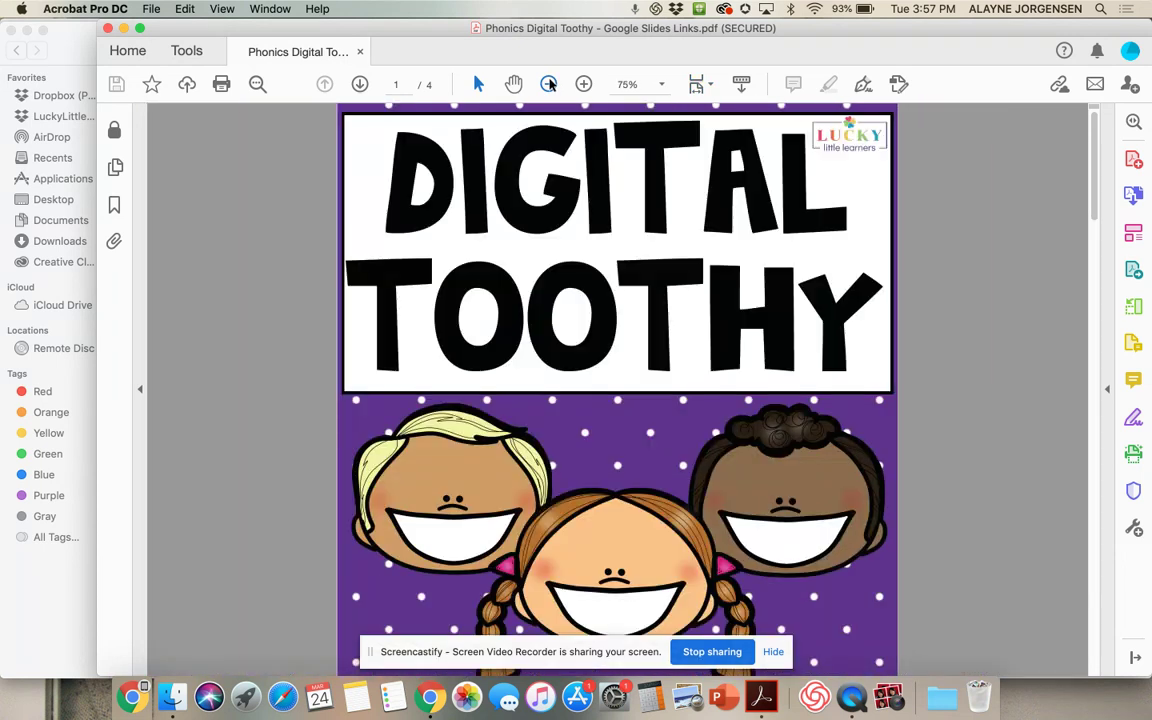
left_click(548, 84)
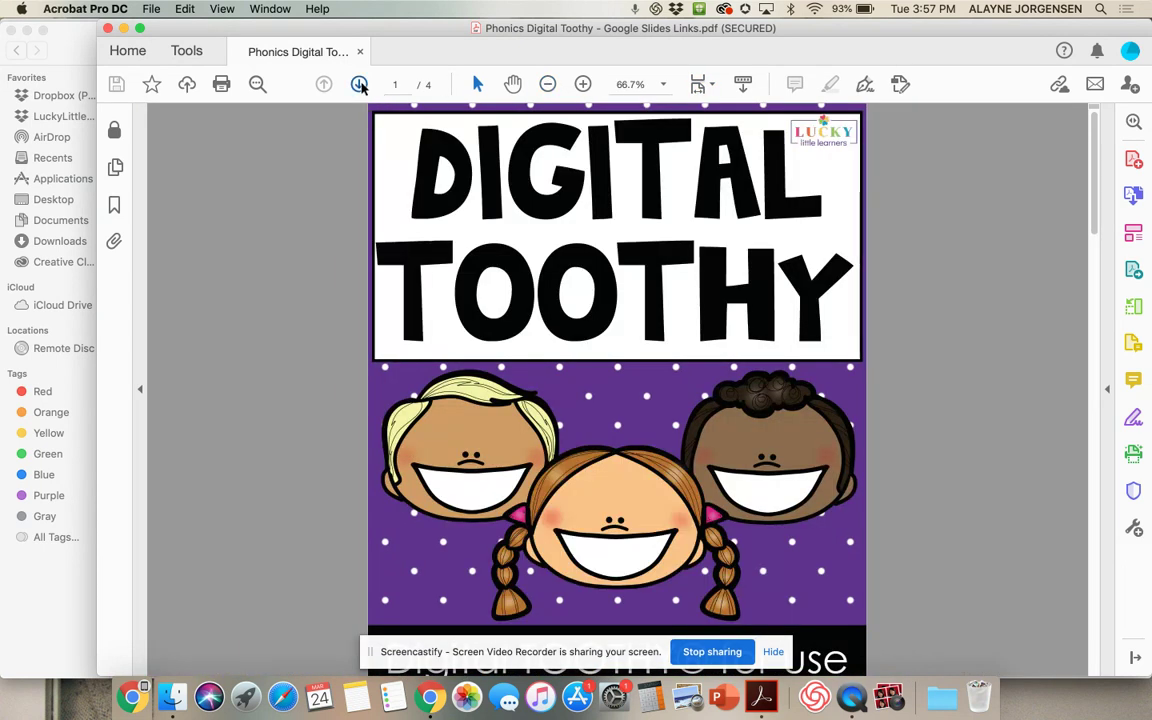
left_click(360, 85)
left_click(360, 85)
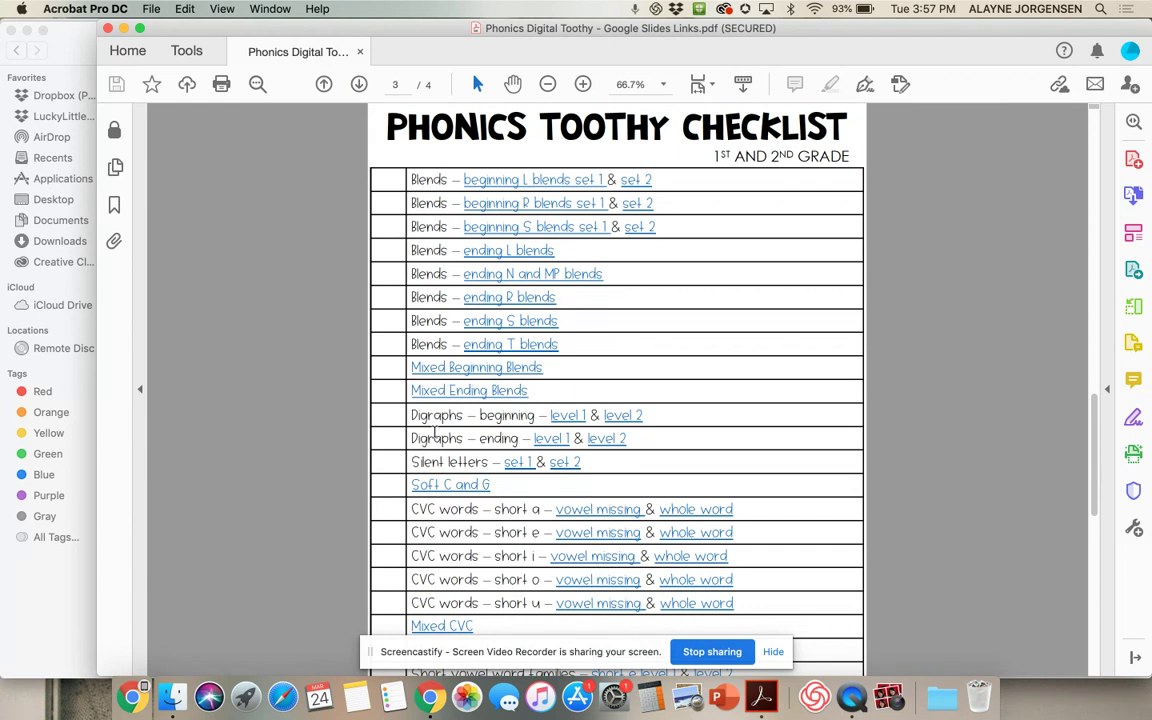
left_click(359, 85)
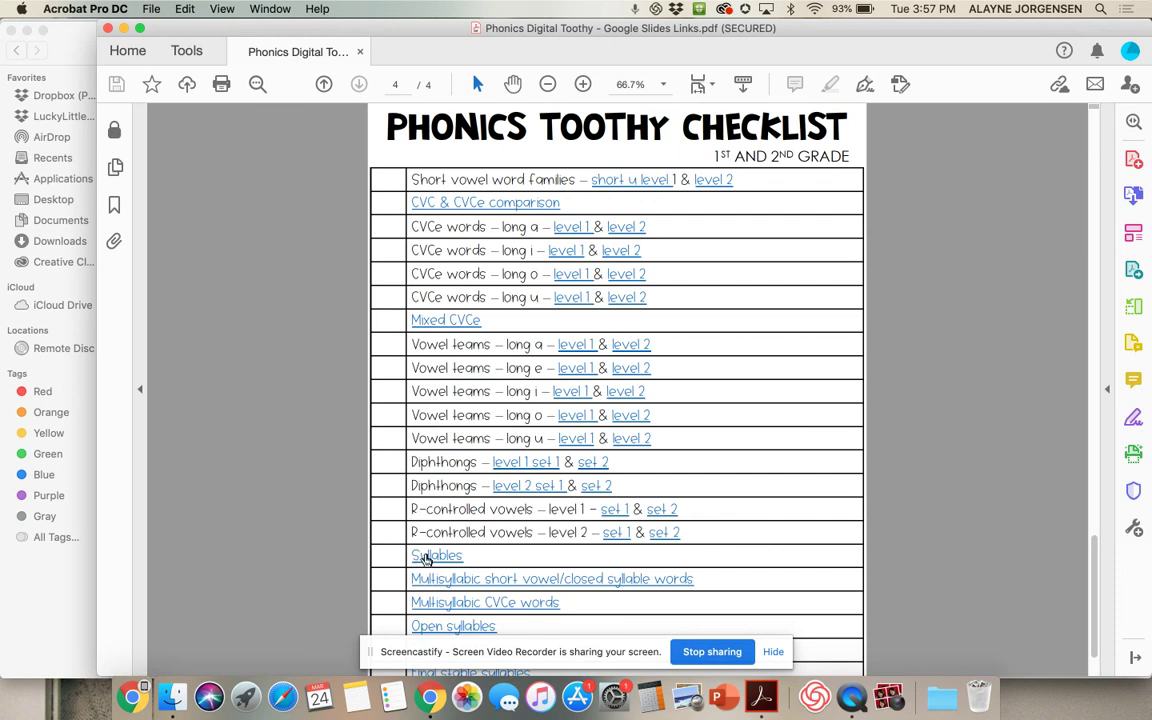
left_click(424, 556)
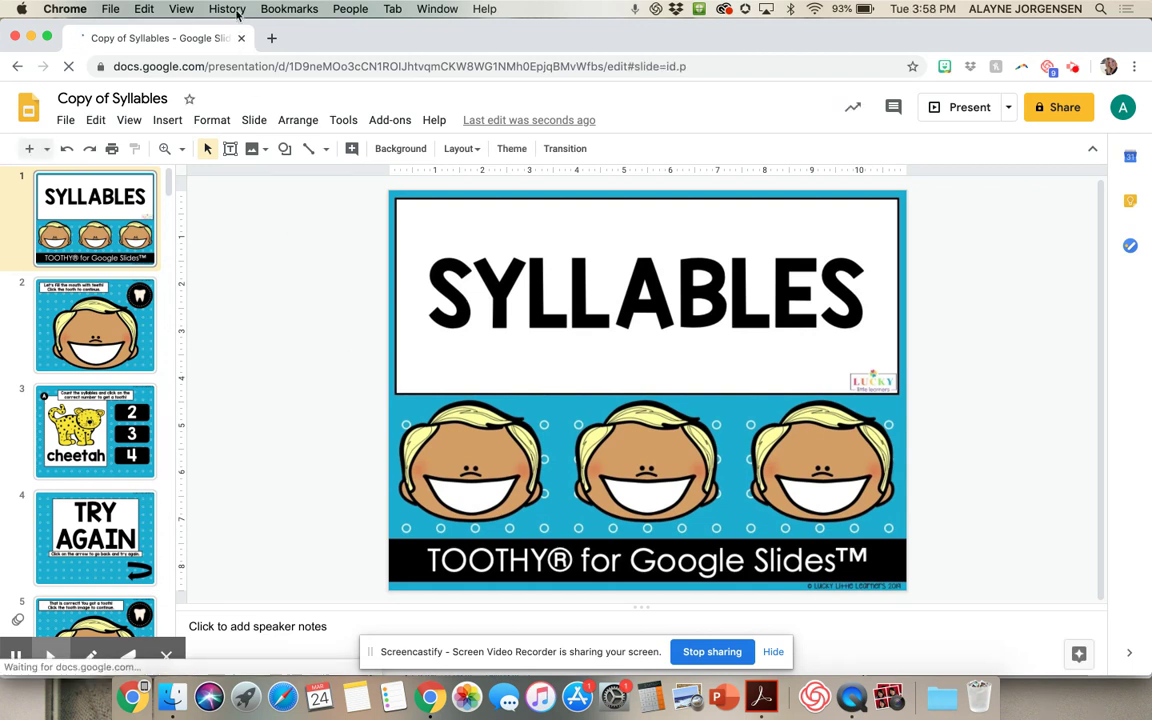
- Load classroom.google.com in a new Chrome tab and sign in with the school account
left_click(271, 38)
type("classr")
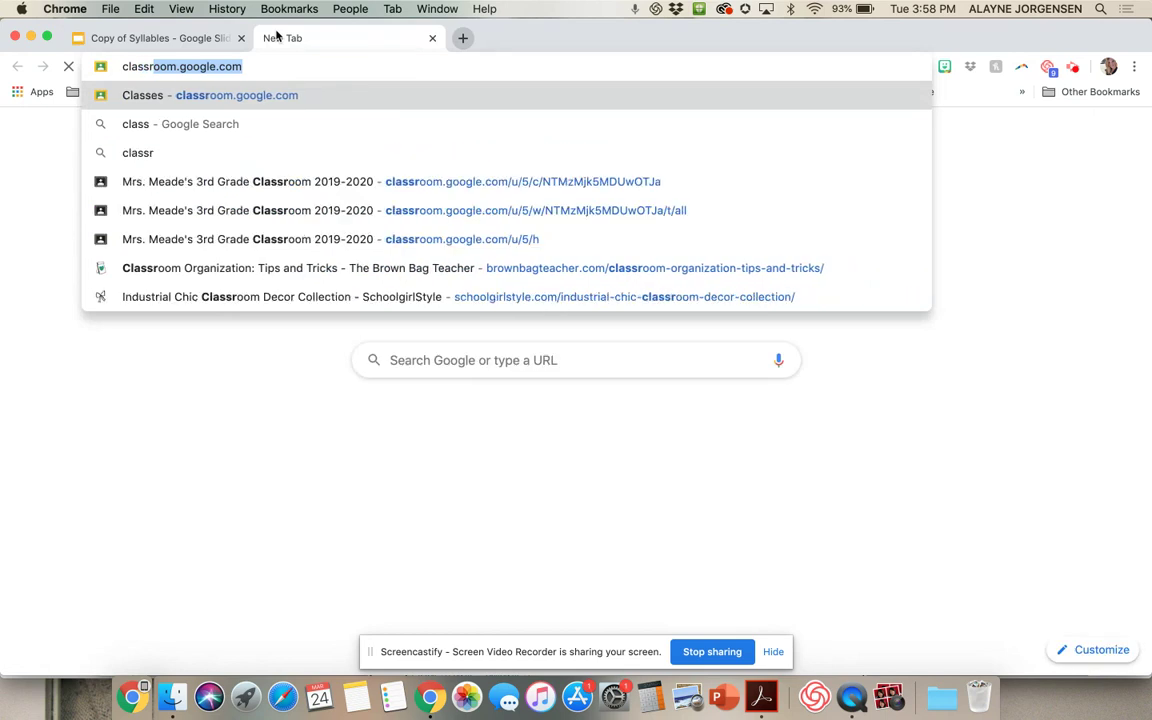
key("Return")
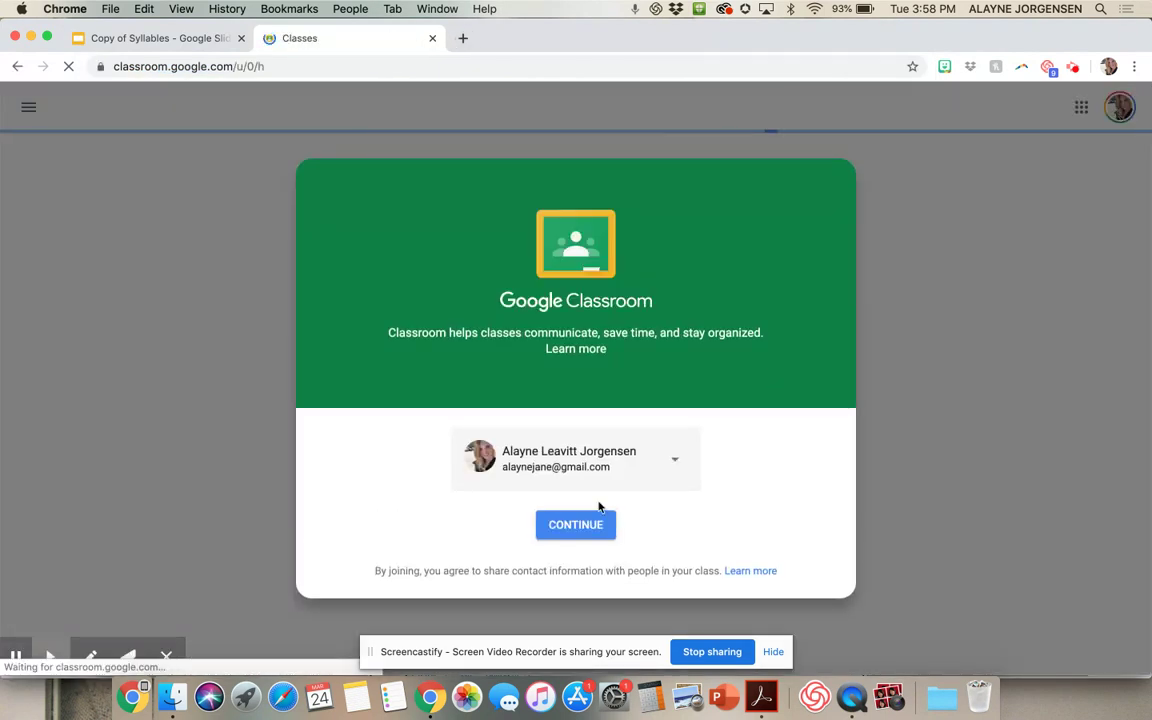
left_click(667, 462)
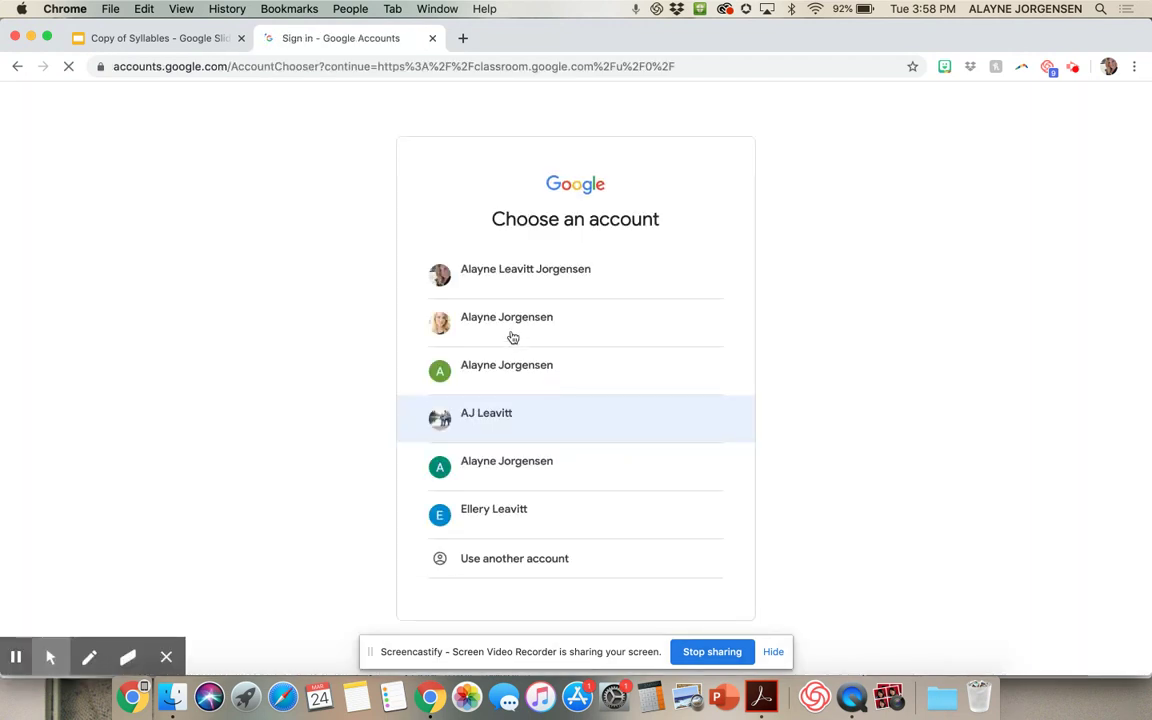
left_click(508, 322)
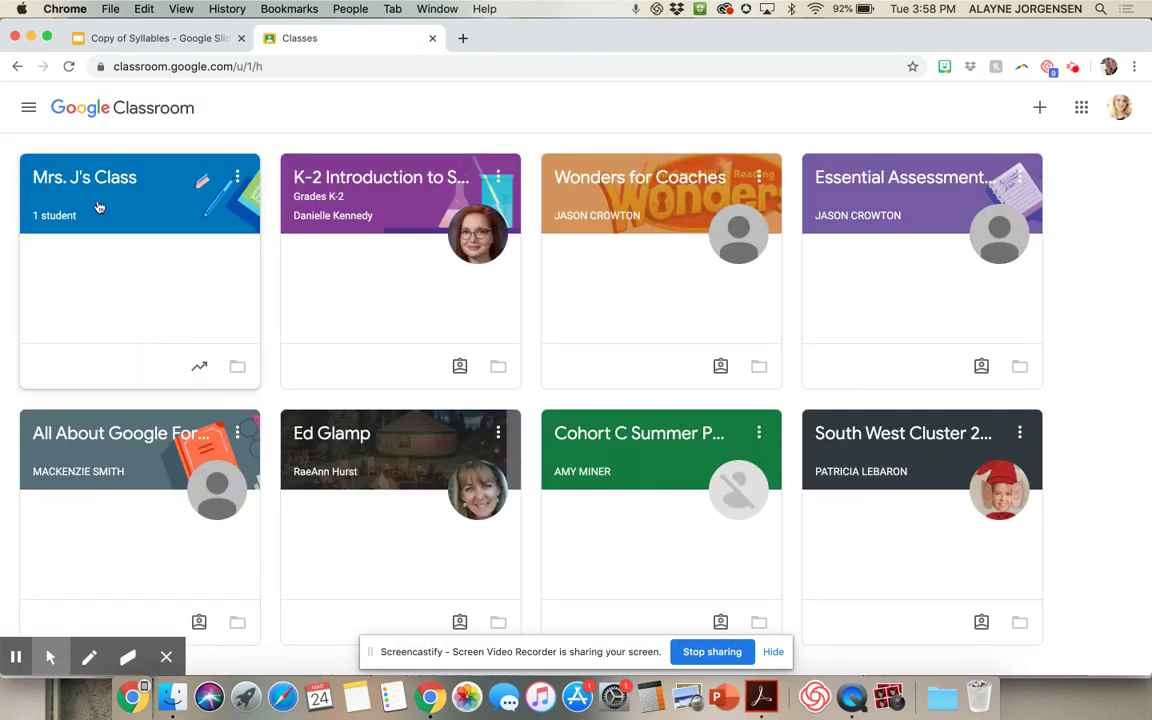
- Start a new assignment from the Classwork page of Mrs. J's Class
left_click(97, 180)
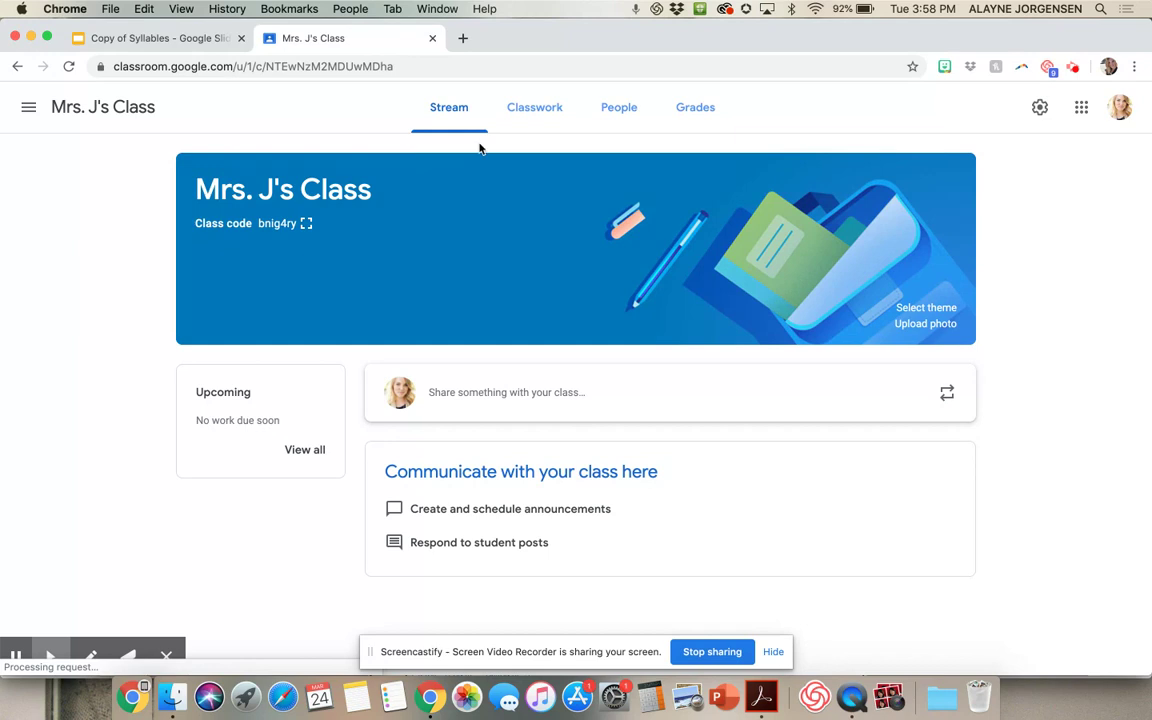
left_click(525, 113)
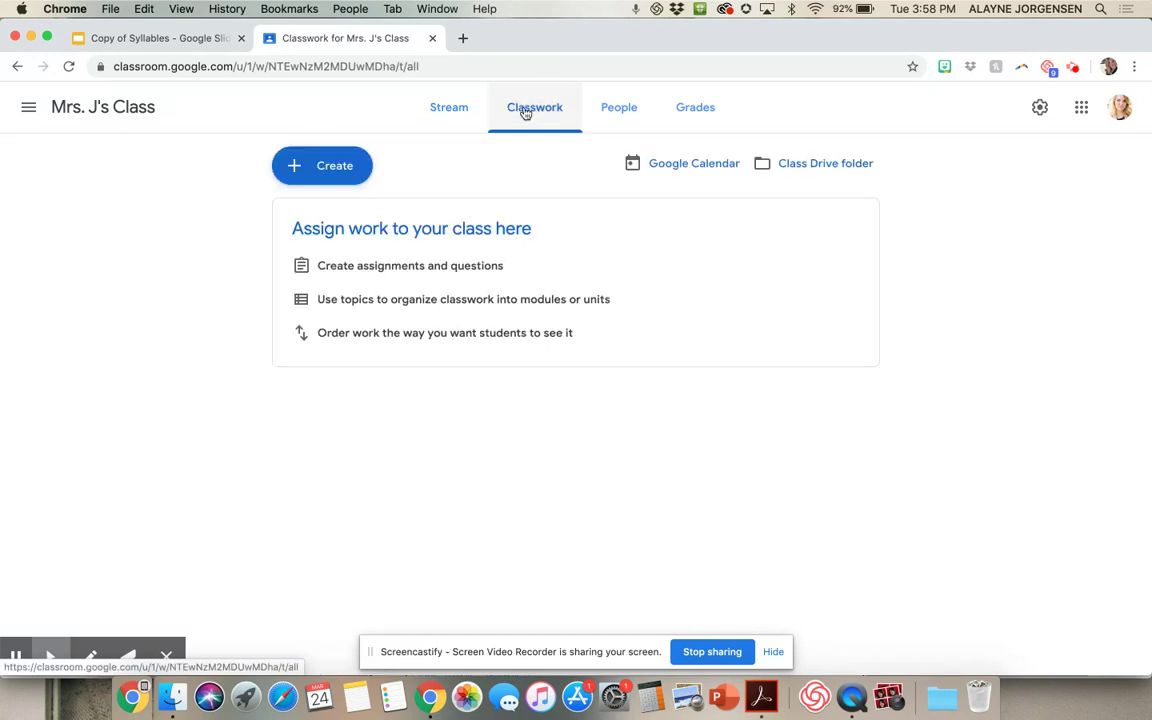
left_click(296, 168)
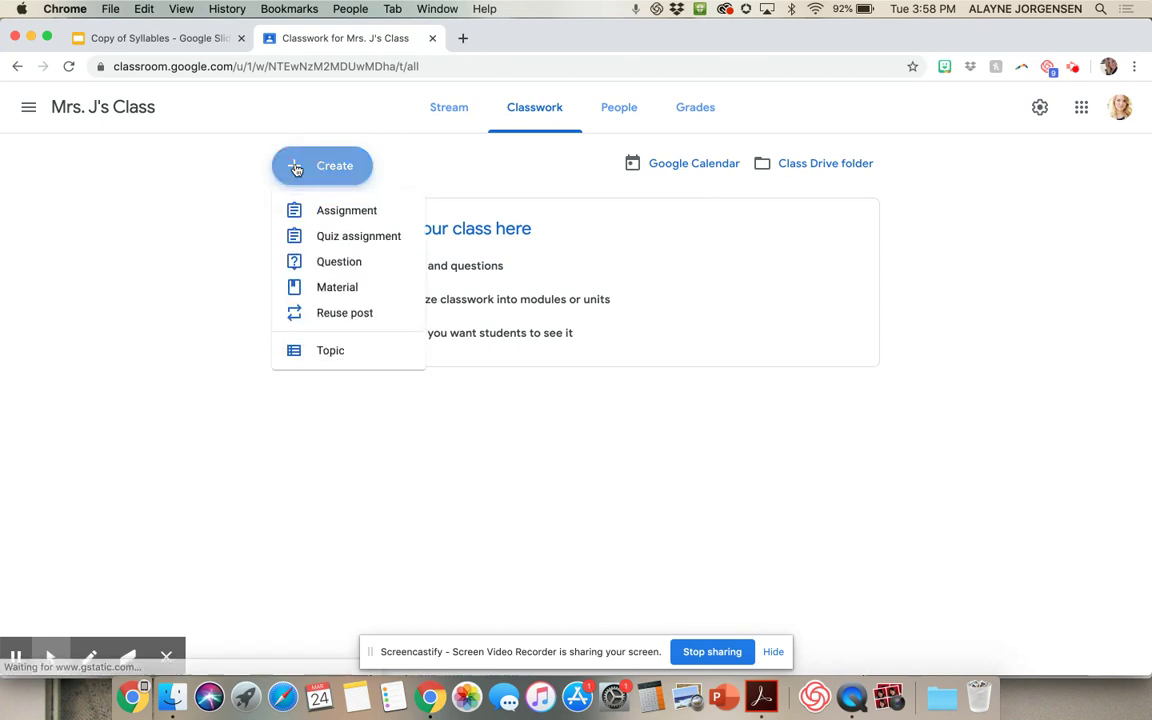
left_click(334, 212)
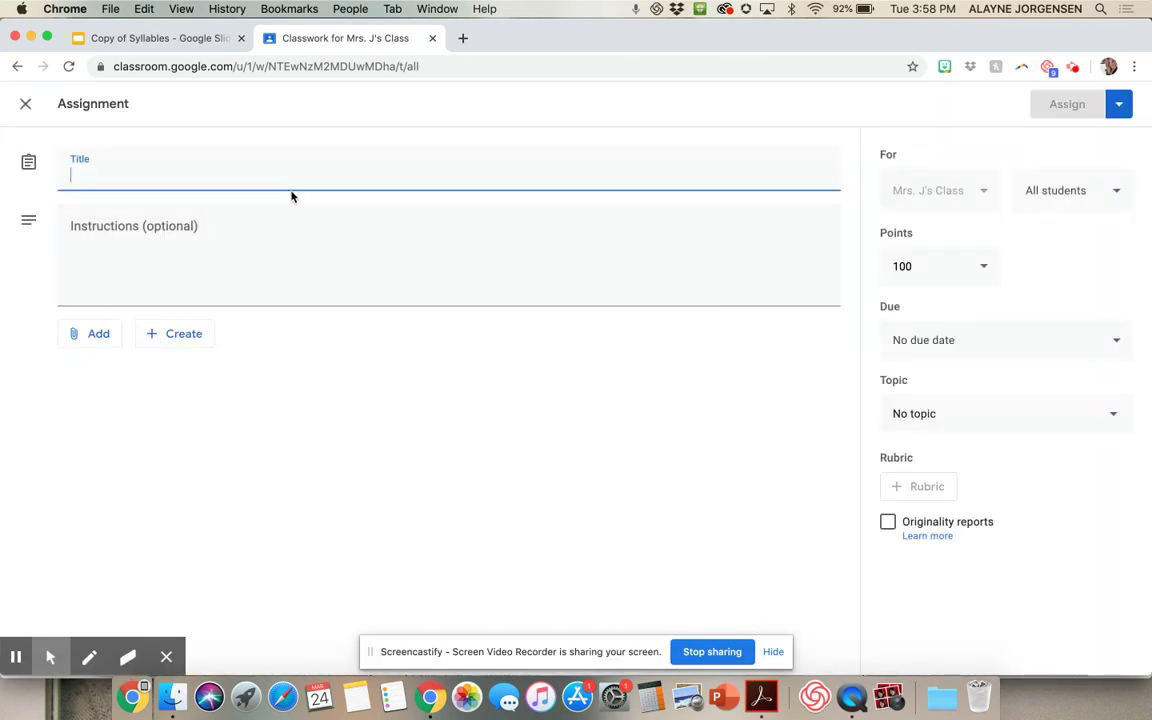
- Title it 'Syllables', add the recording-sheet and 'Push "Present" to play the game' instructions, and choose a Google Drive attachment
type("Syllables")
left_click(207, 262)
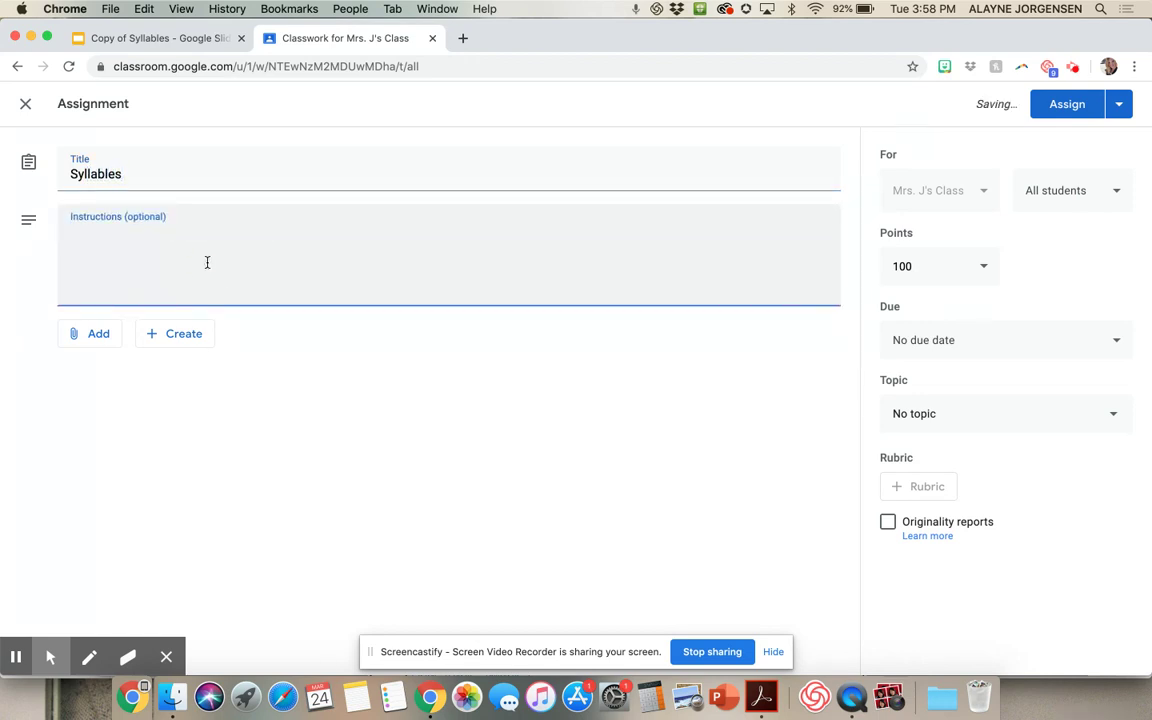
type("Rec")
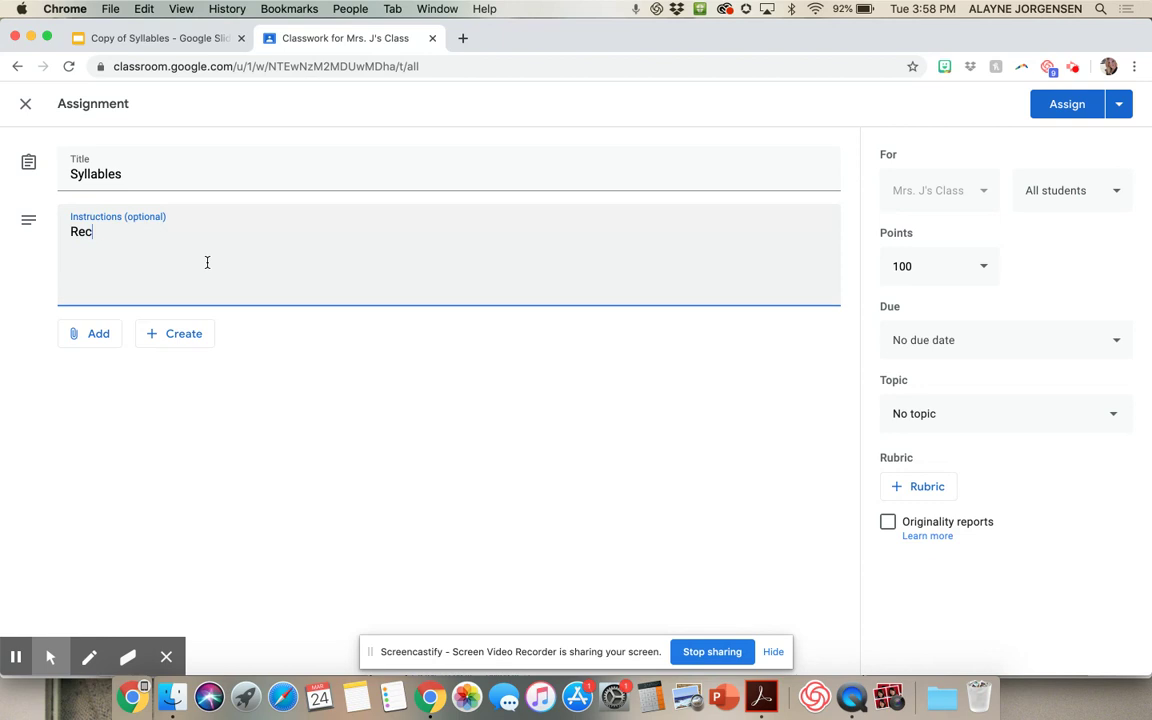
type("ord you")
type("r ")
type("answer")
type("s on a recording she")
type("PUs")
type("sh \"Present")
type("\" to play the game.")
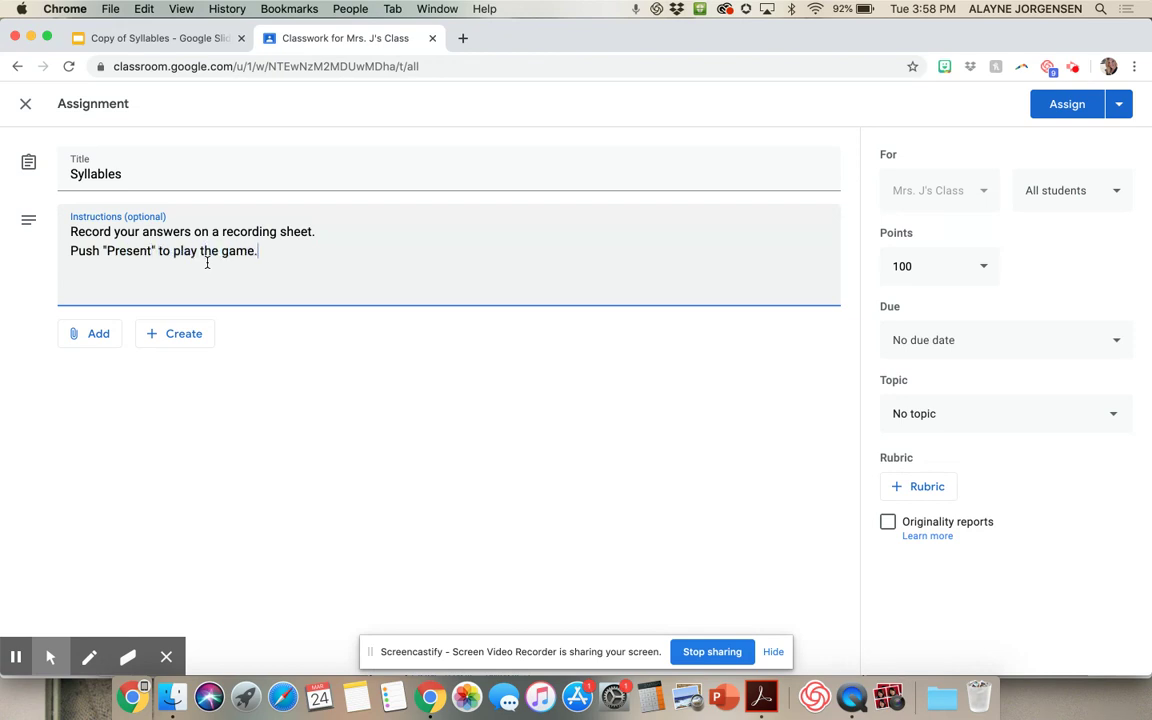
left_click(105, 336)
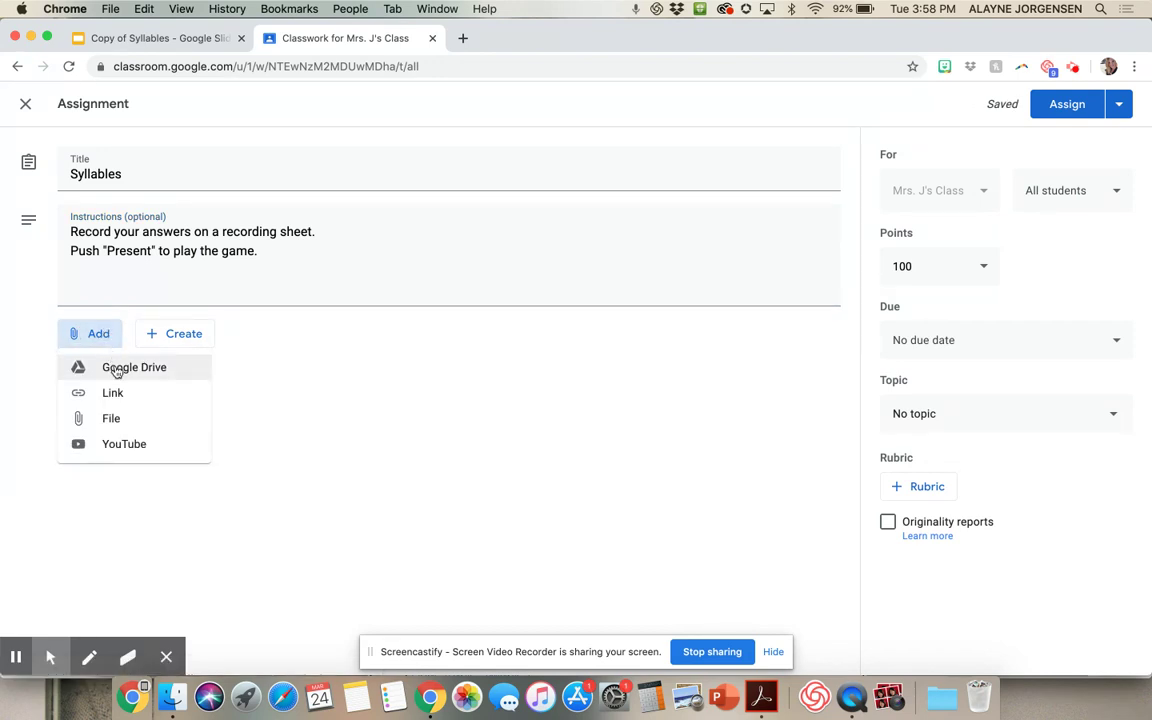
left_click(116, 369)
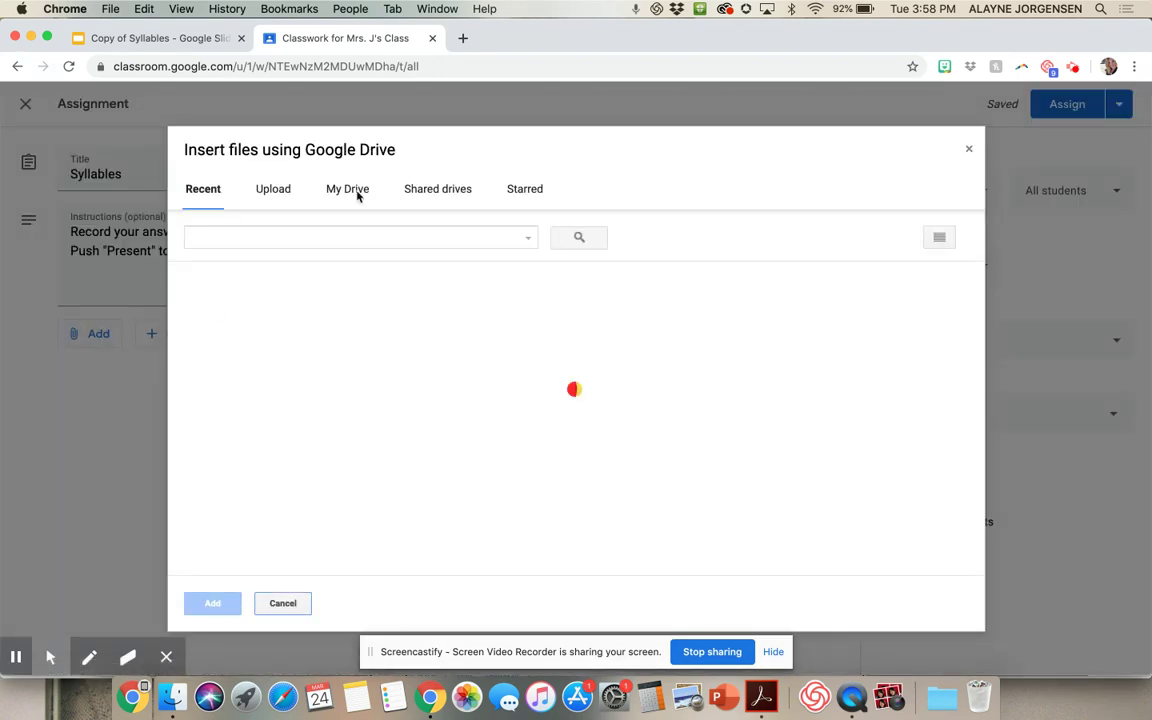
- Attach the Copy of Syllables slides file from My Drive
left_click(350, 190)
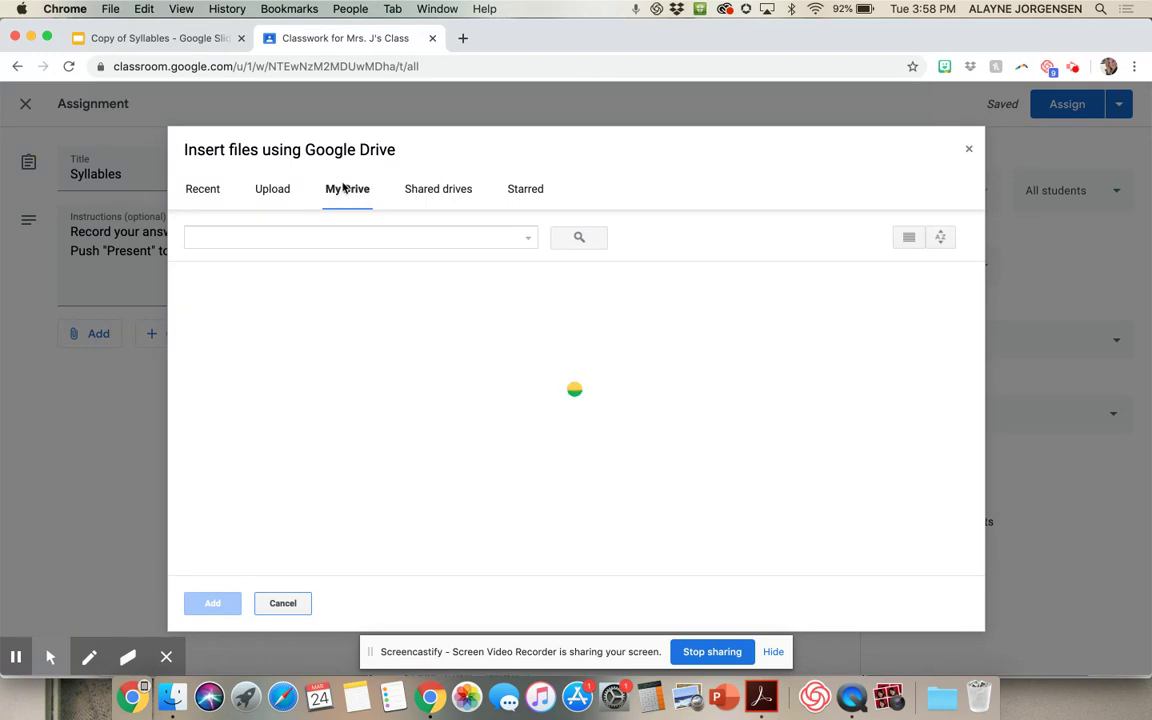
scroll(321, 429, "down", 5)
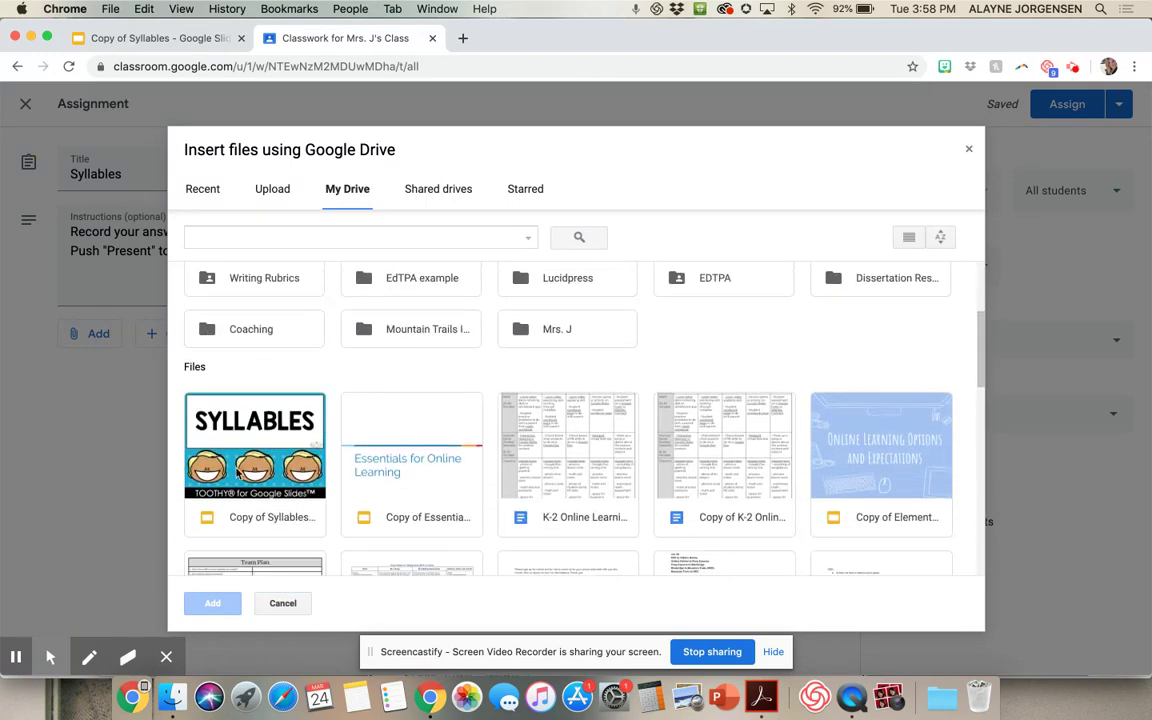
left_click(226, 462)
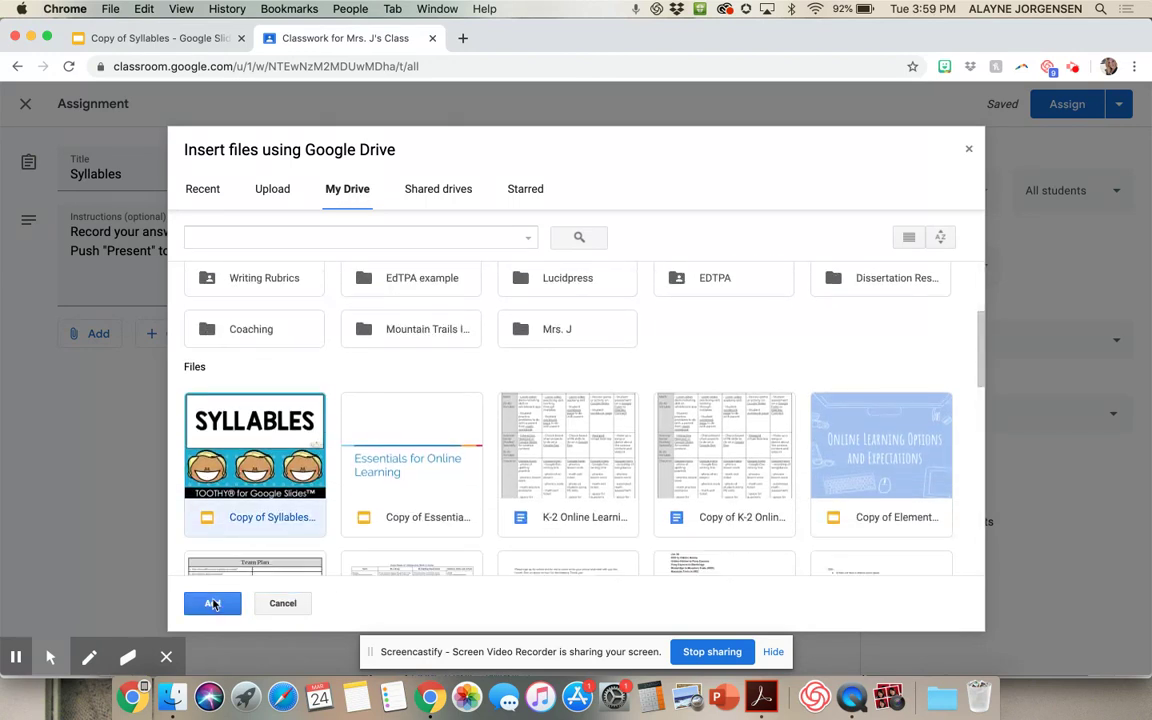
left_click(213, 604)
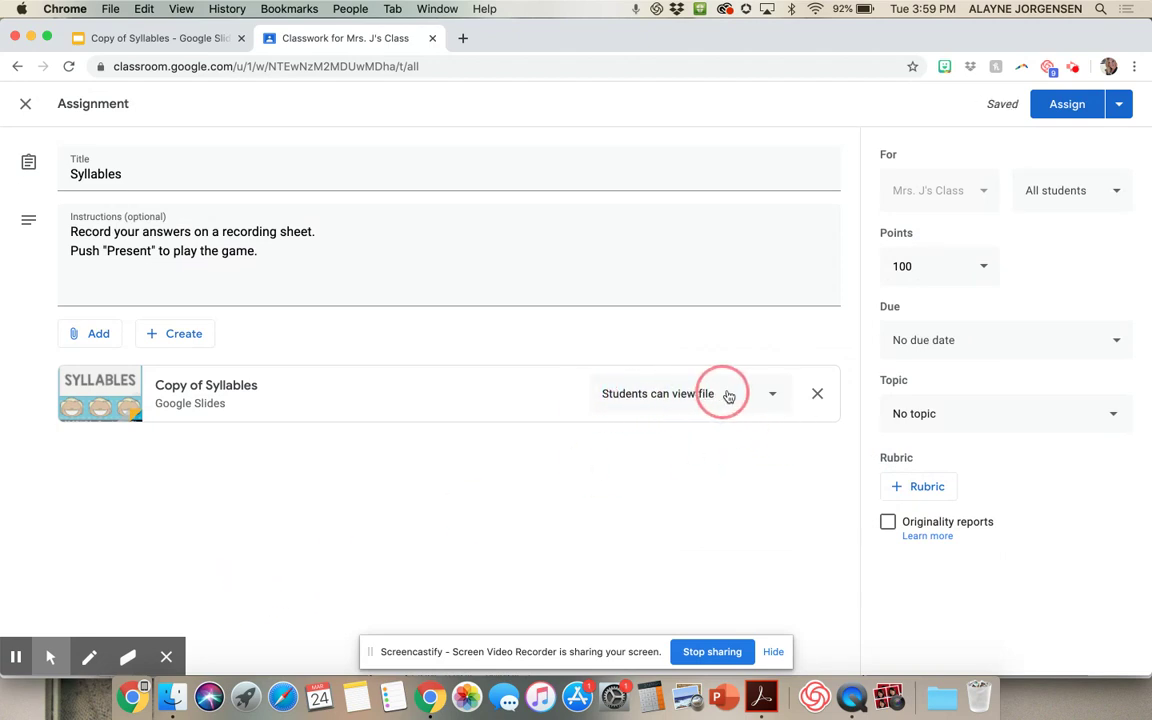
- Set the slides attachment to 'Make a copy for each student' and assign it to the class
left_click(775, 397)
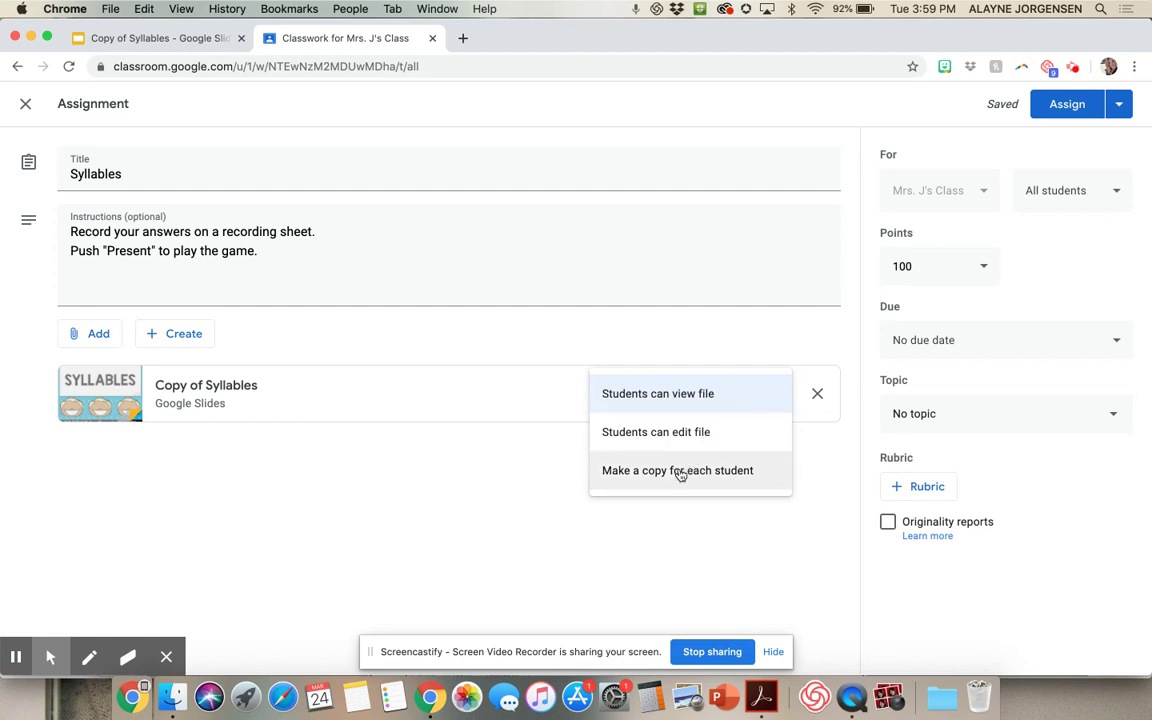
left_click(679, 472)
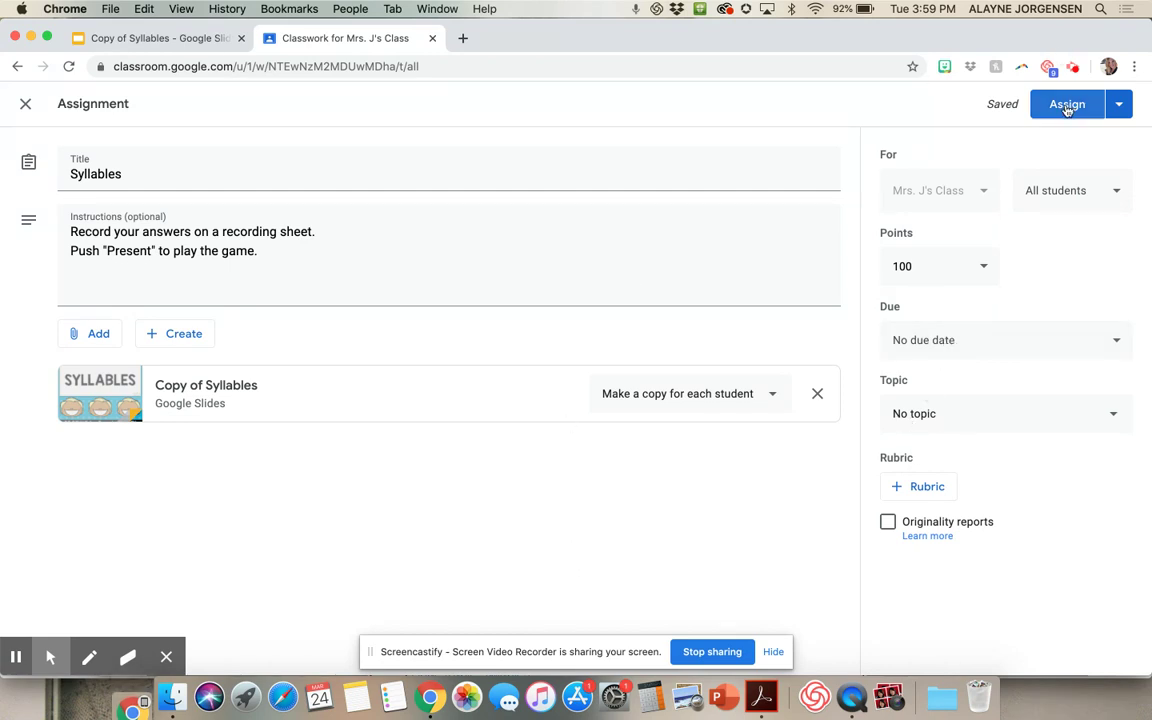
left_click(1067, 106)
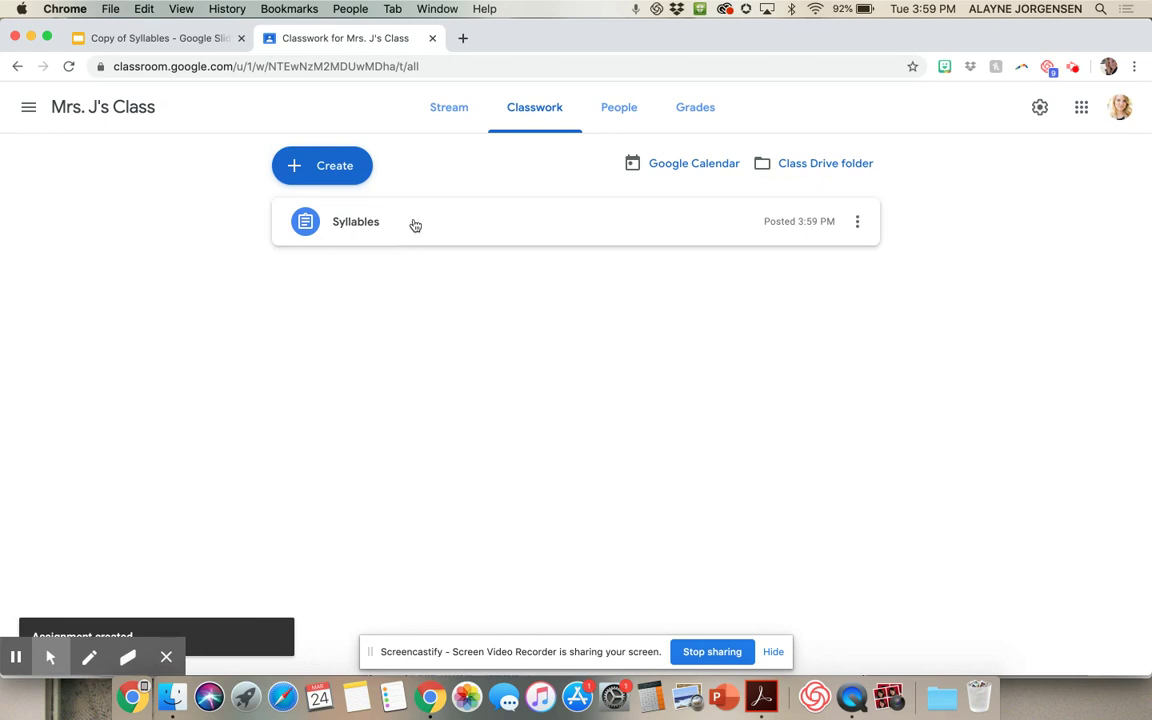
left_click(1120, 107)
- As the student, open Syllables under Mrs. J's Class Classwork and its own slides copy
left_click(795, 530)
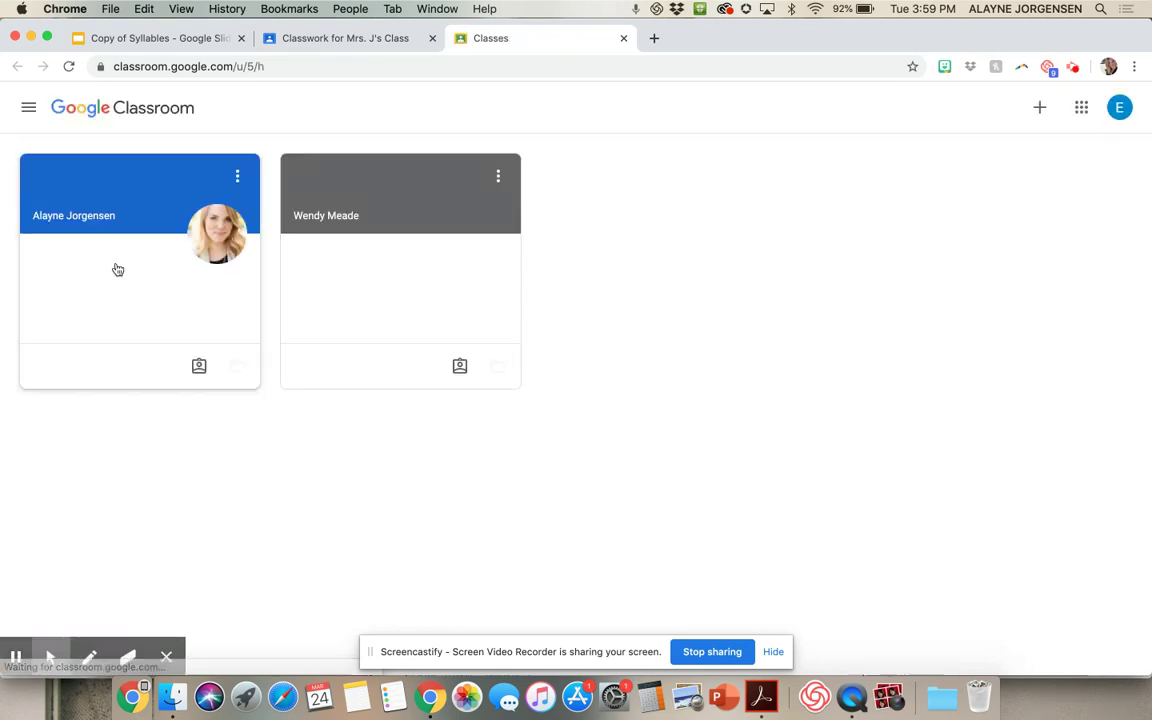
left_click(85, 176)
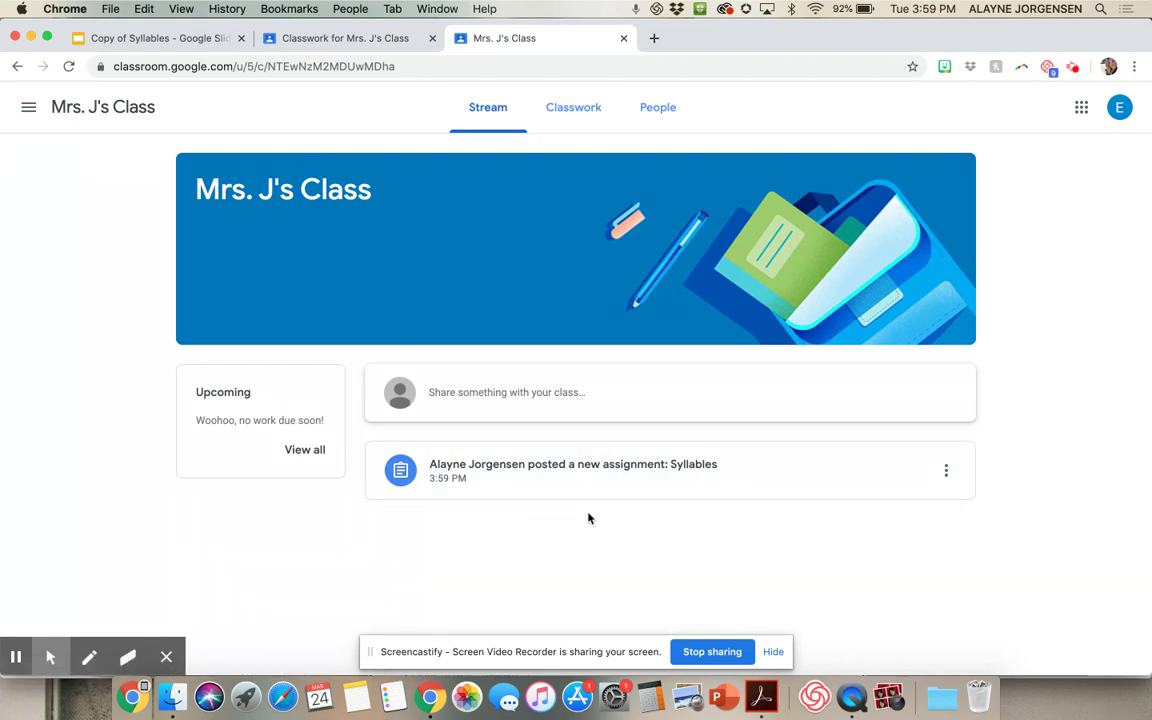
left_click(570, 122)
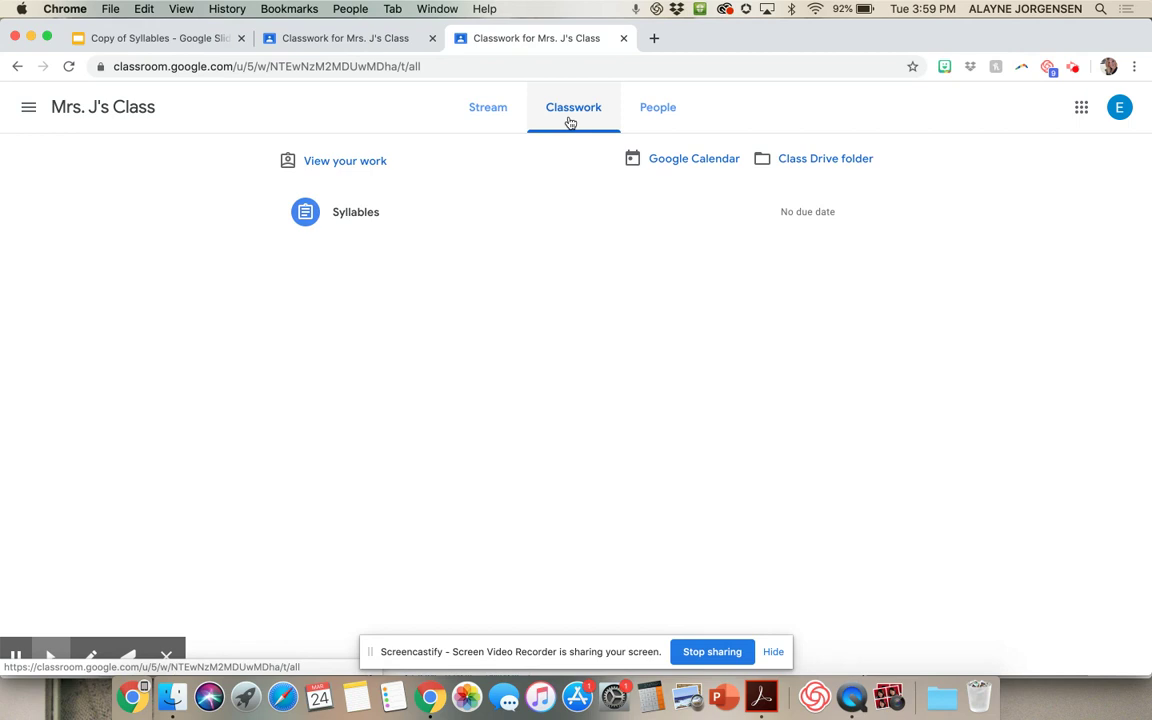
left_click(366, 214)
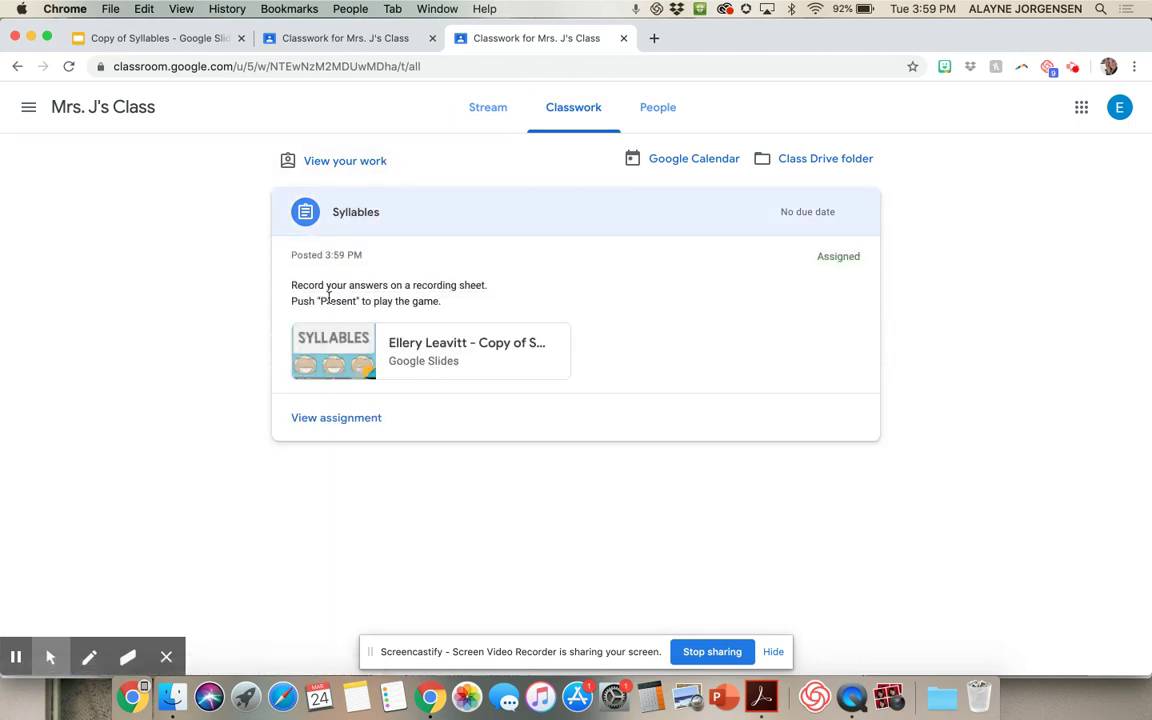
left_click(411, 345)
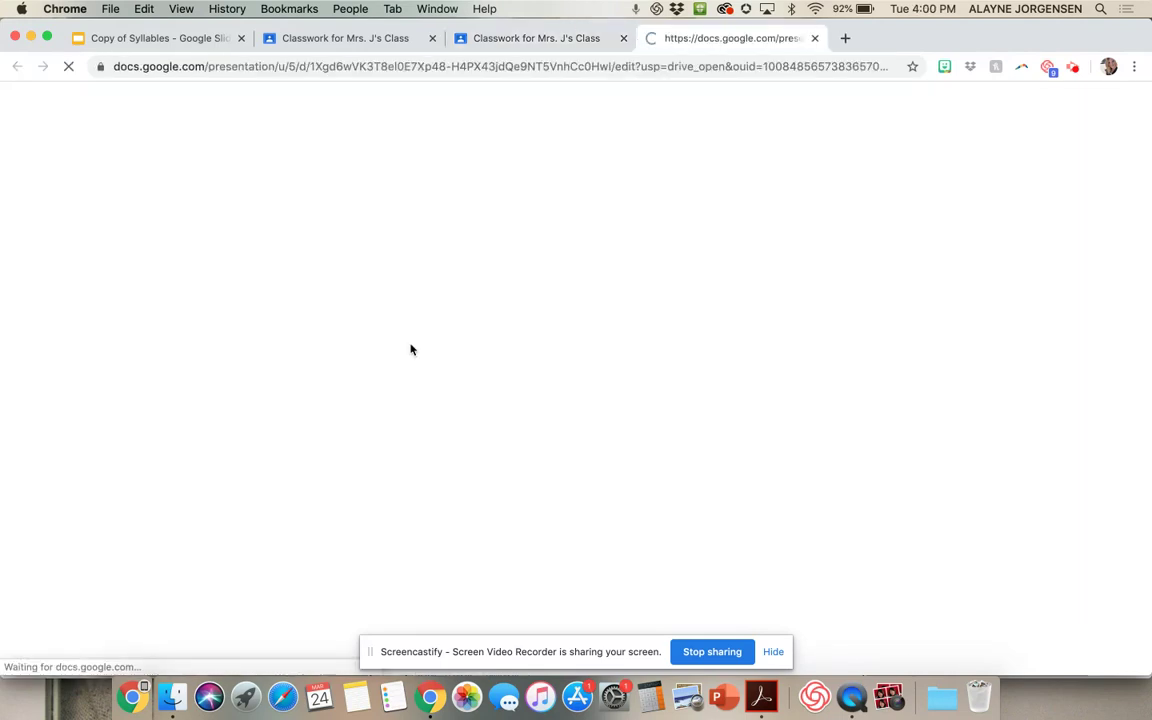